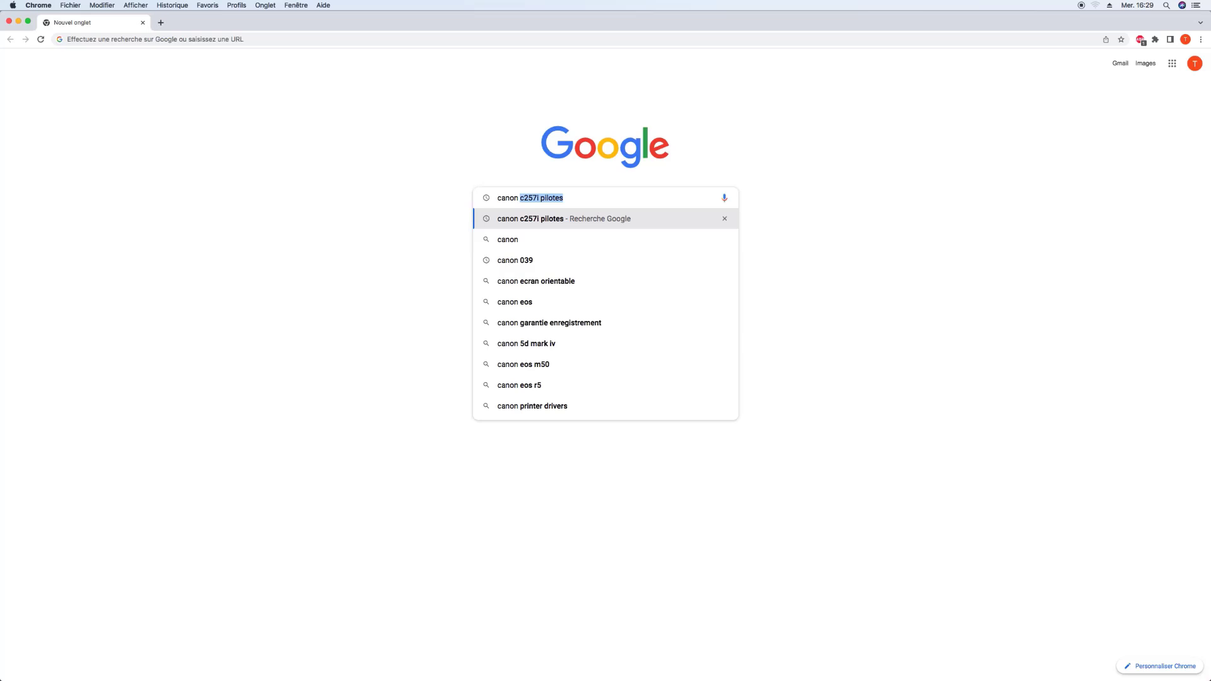
Search Google for "canon c257i pilotes" and open Canon France's imageRUNNER ADVANCE DX C257i support page.
text(c)
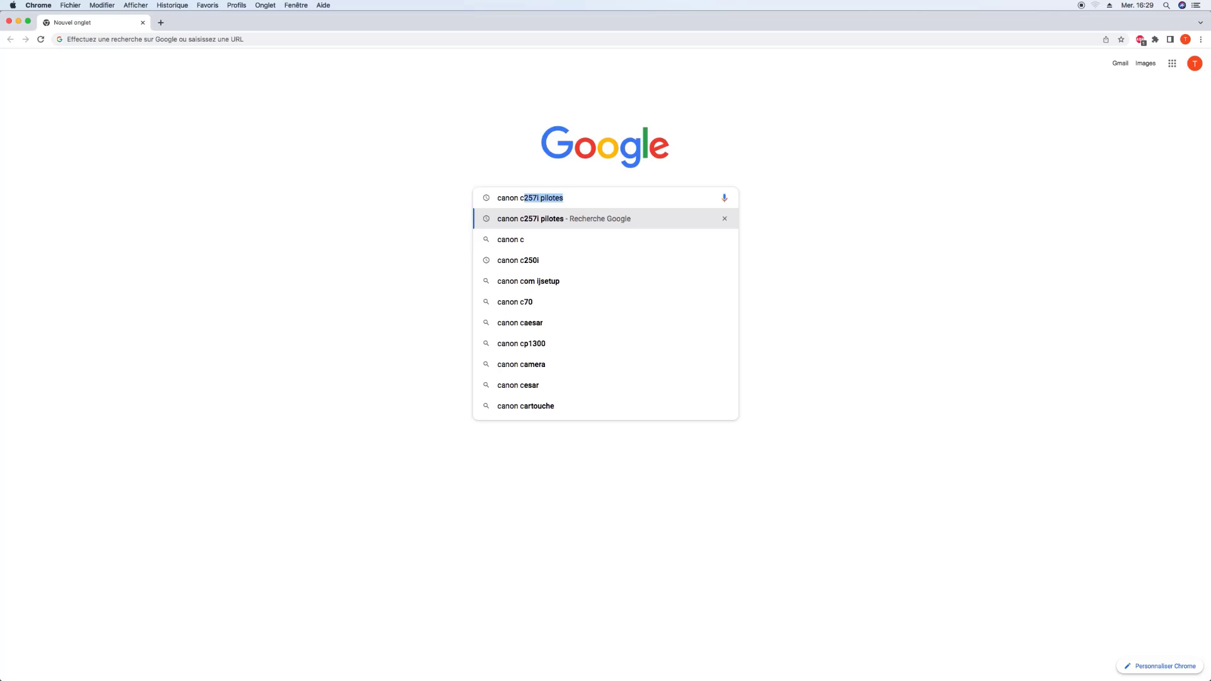
key(Return)
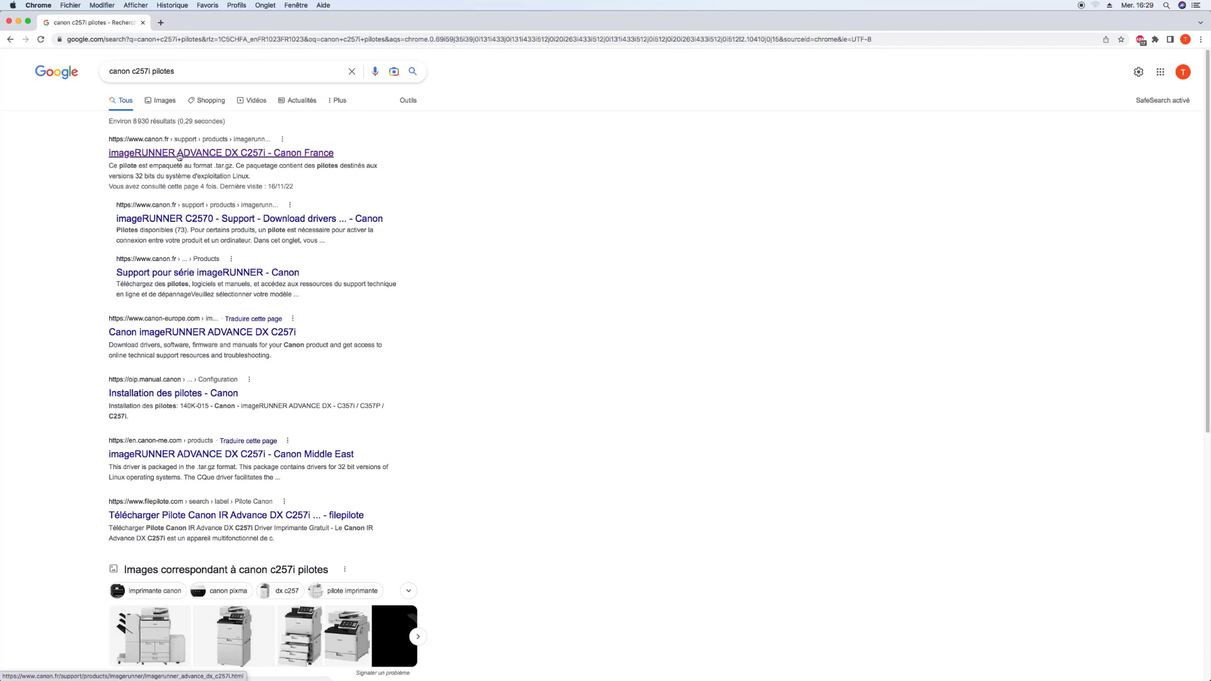
click(179, 154)
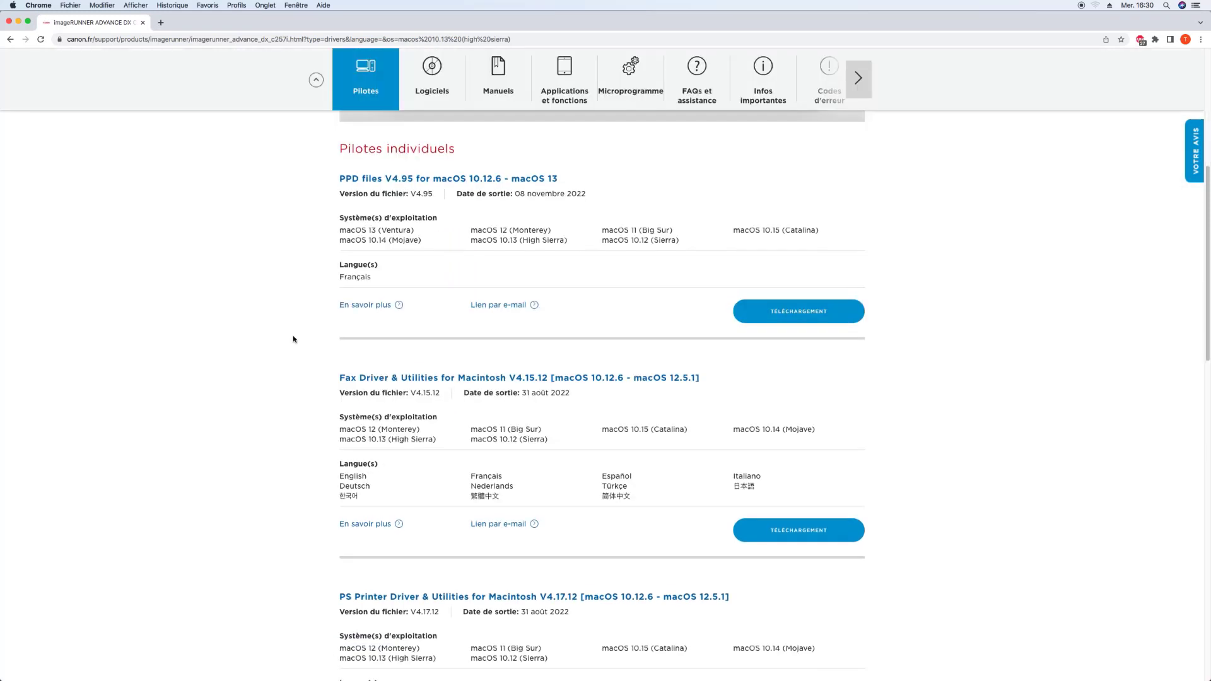
Download the UFR II/UFRII LT Printer Driver & Utilities for Macintosh V10.19.12, accepting the software licence agreement.
scroll(292, 339, down, 2)
scroll(292, 339, down, 5)
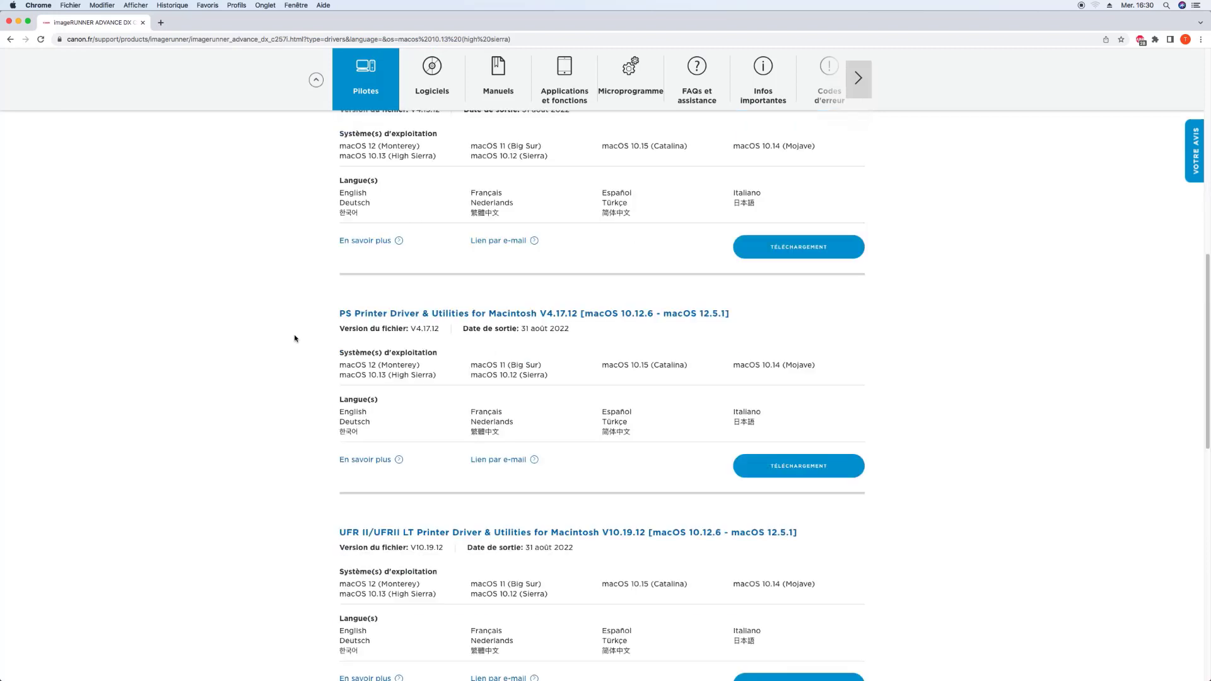
scroll(295, 338, down, 1)
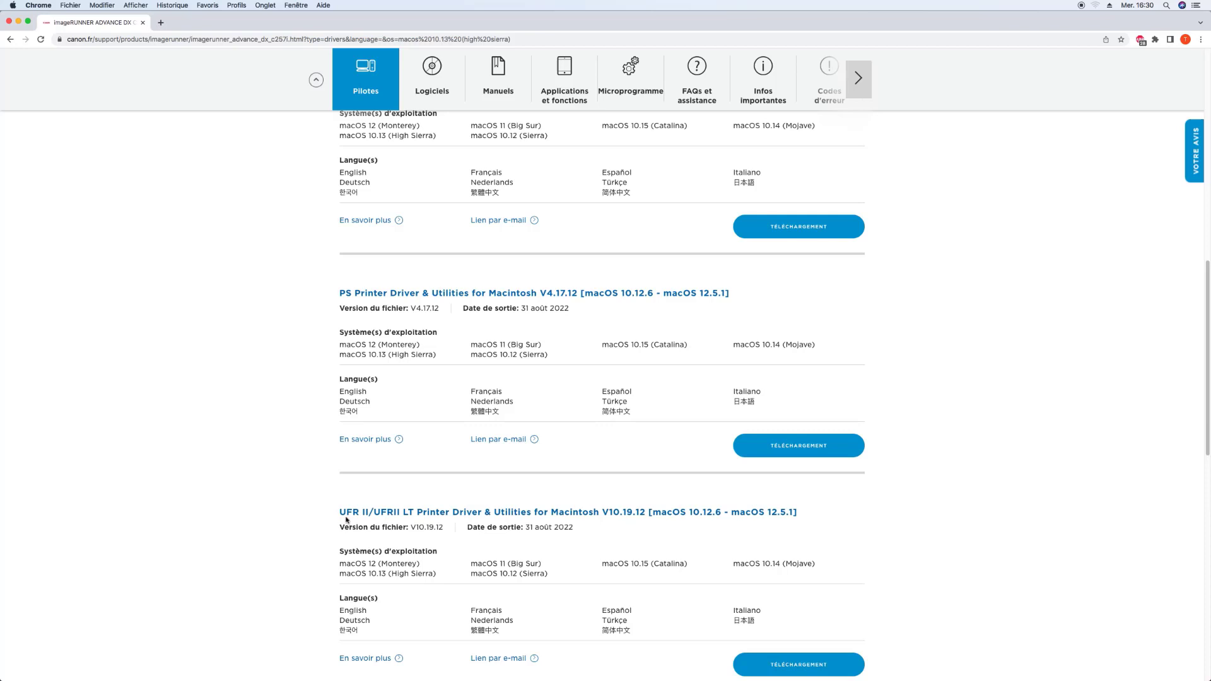
click(383, 512)
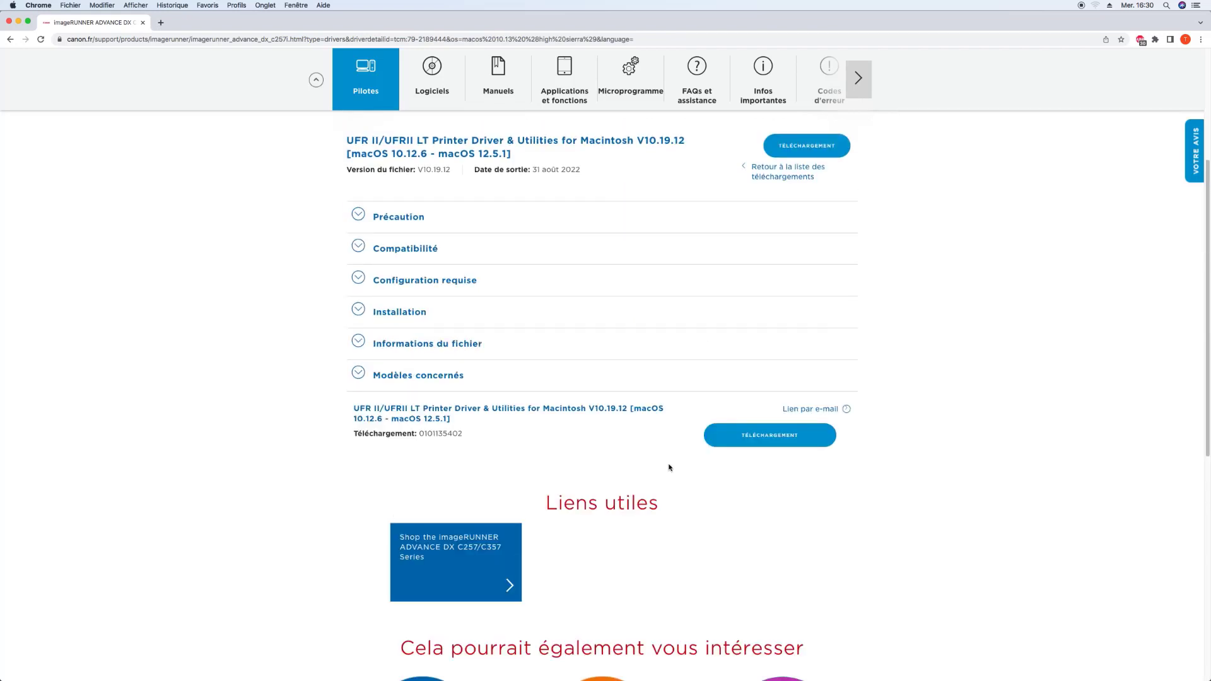
click(773, 440)
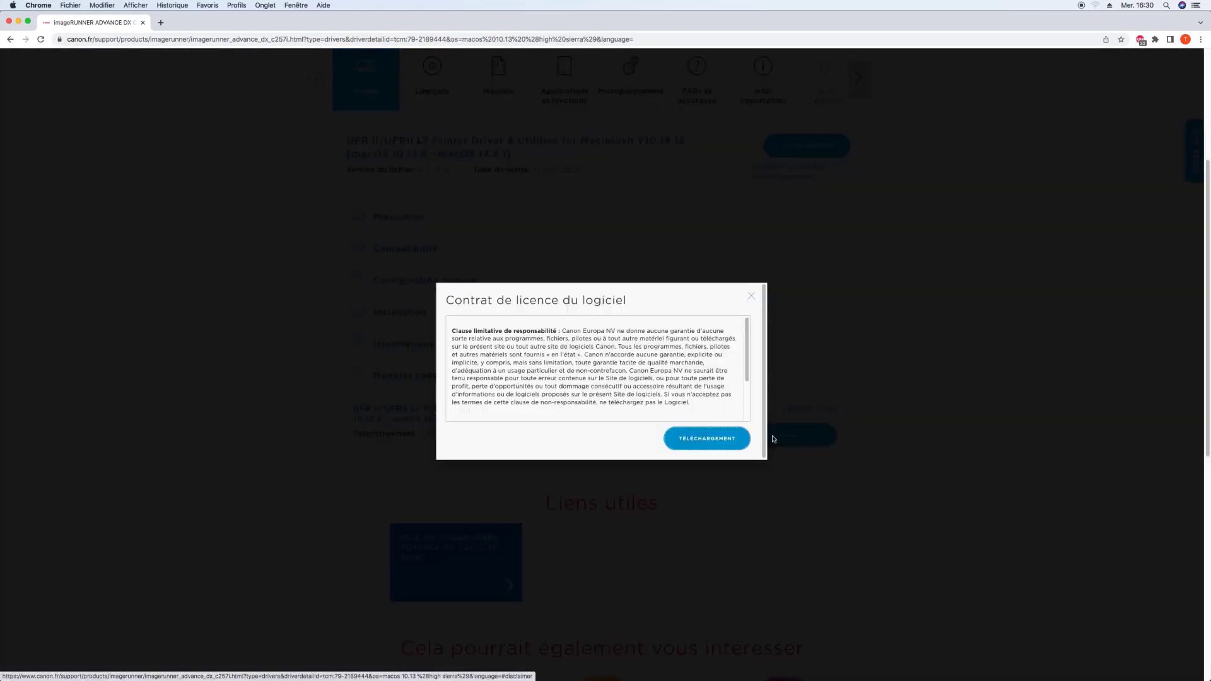
click(716, 443)
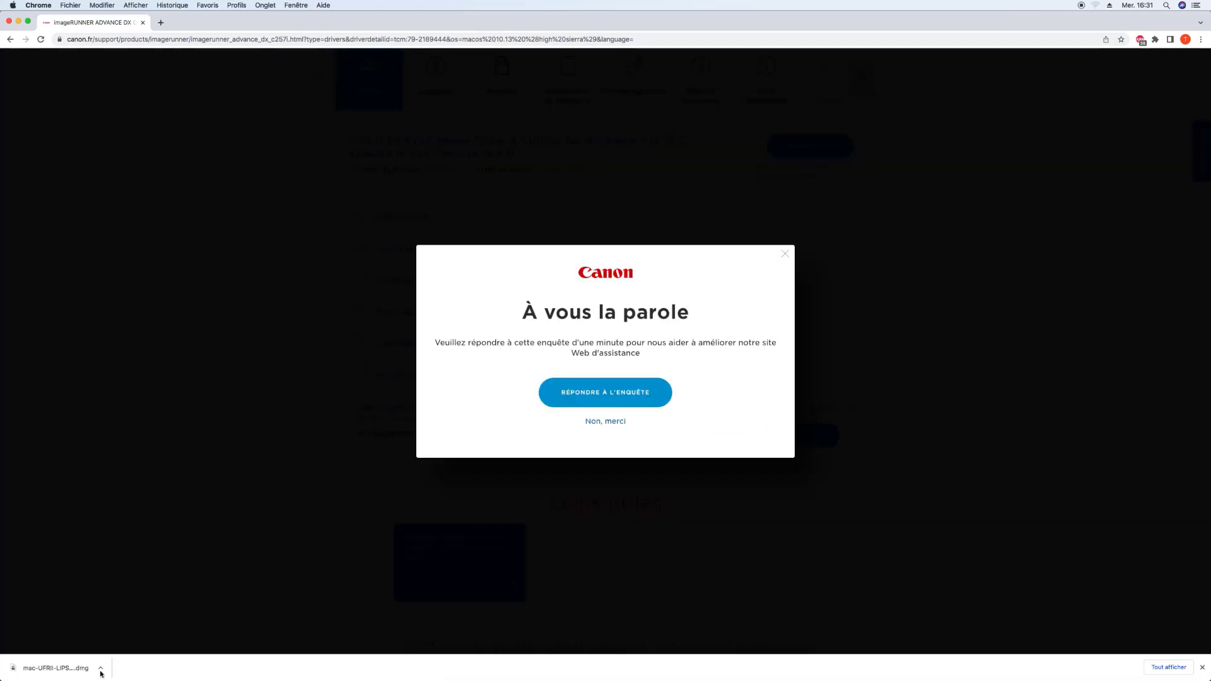
Open the downloaded mac-UFRII disk image and launch UFRII_LT_LIPS_LX_Installer.pkg.
click(101, 669)
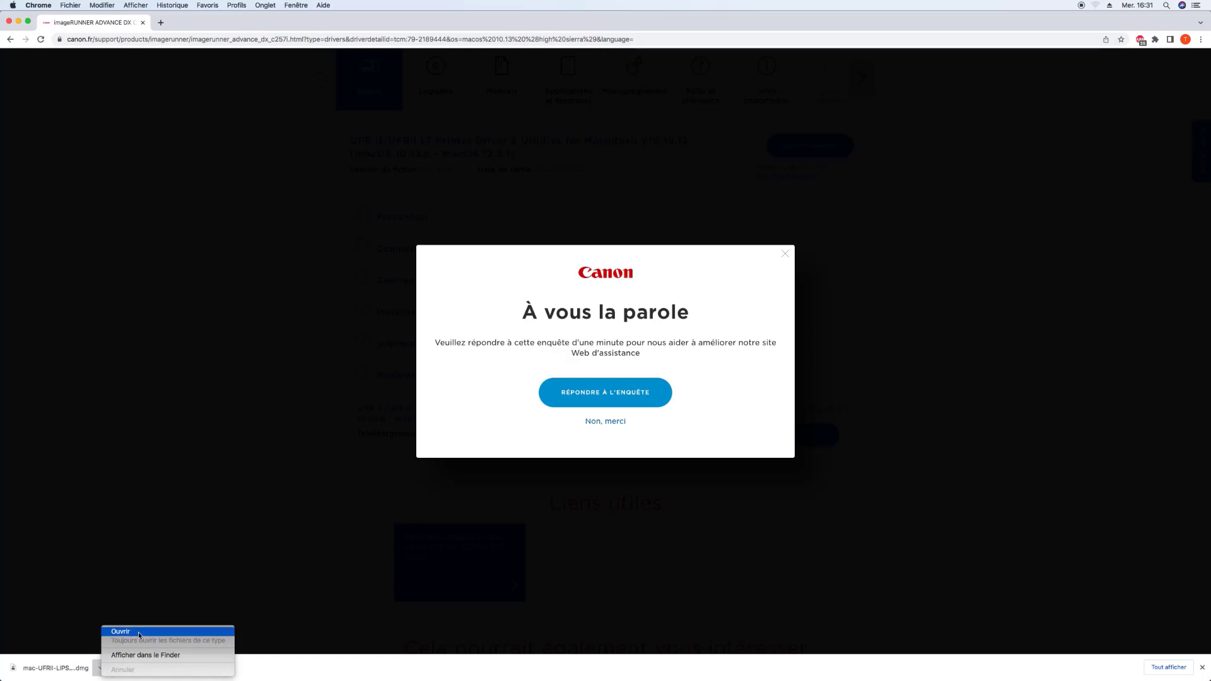
click(126, 632)
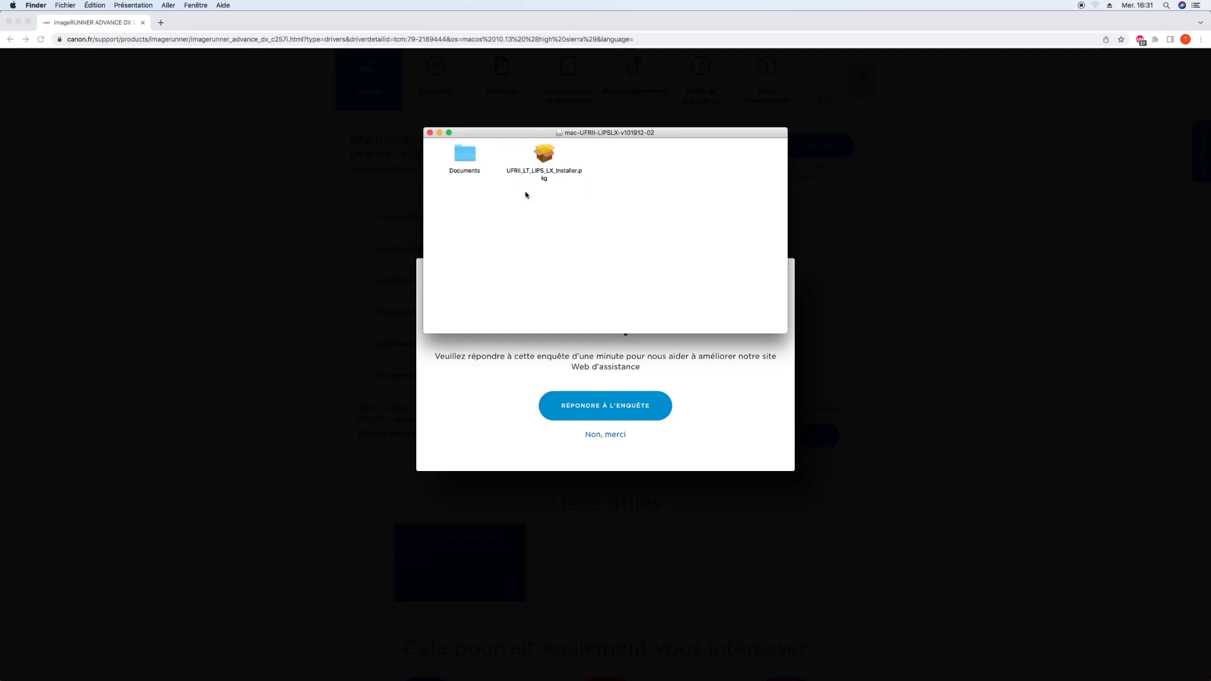
click(541, 155)
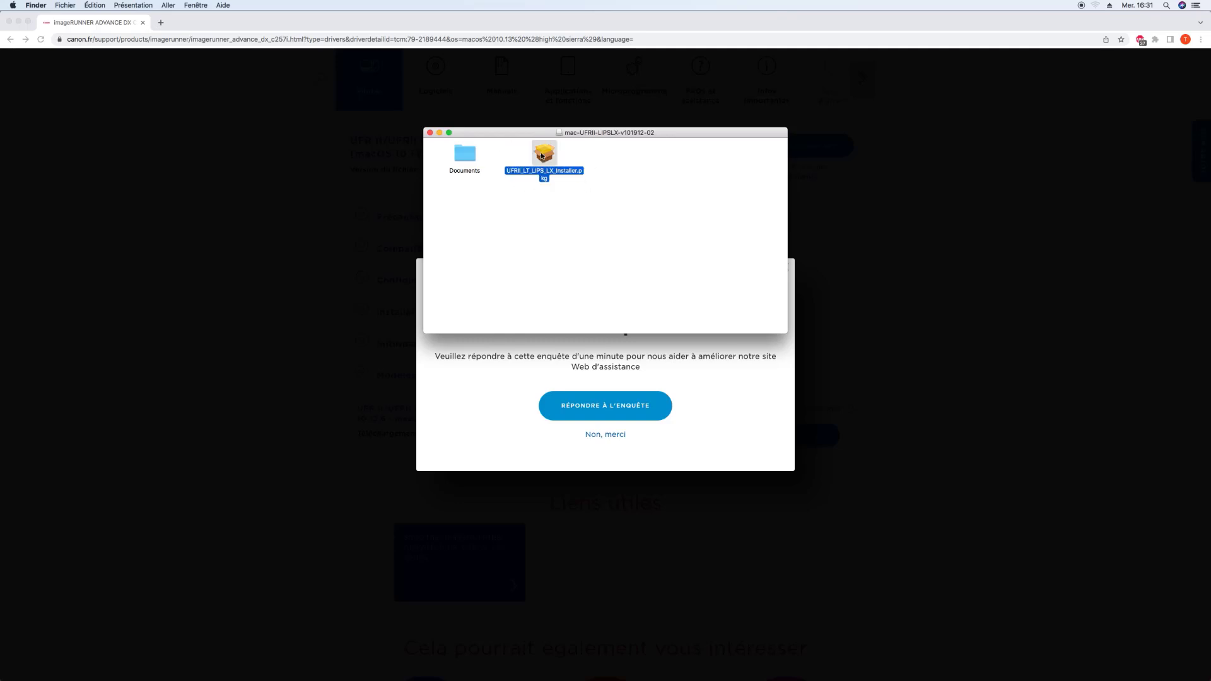
double_click(541, 154)
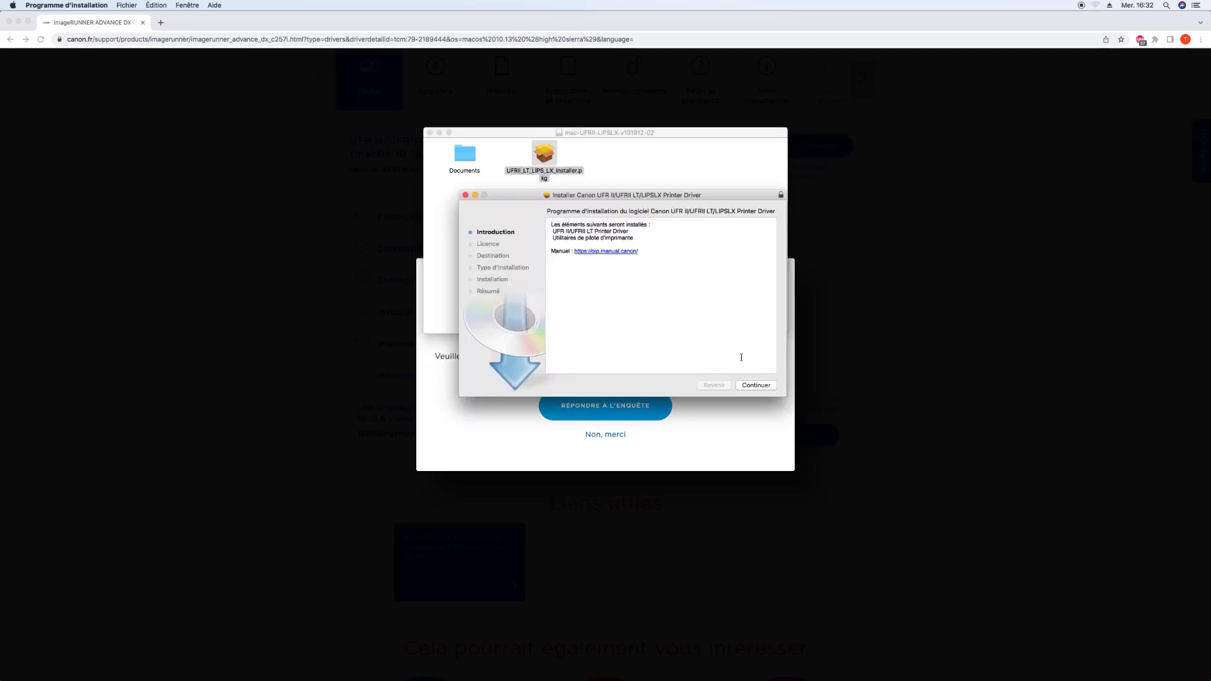
Accept the licence and run the standard driver installation, authorizing it with the account password.
click(755, 385)
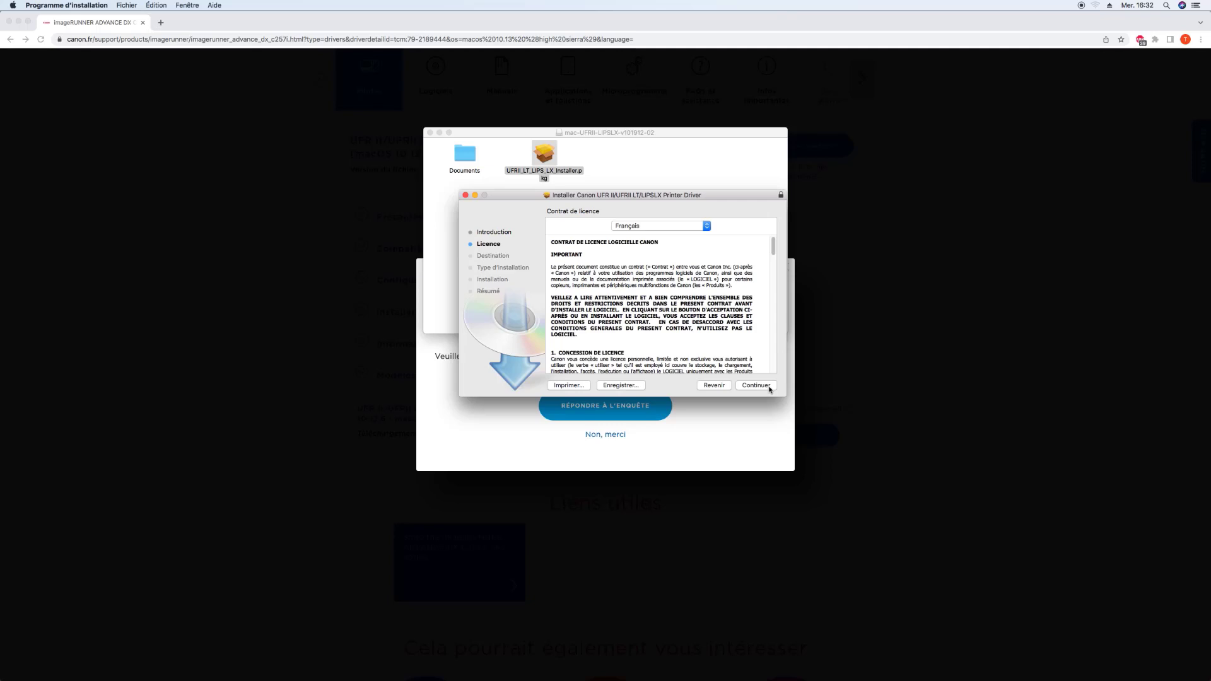
click(769, 388)
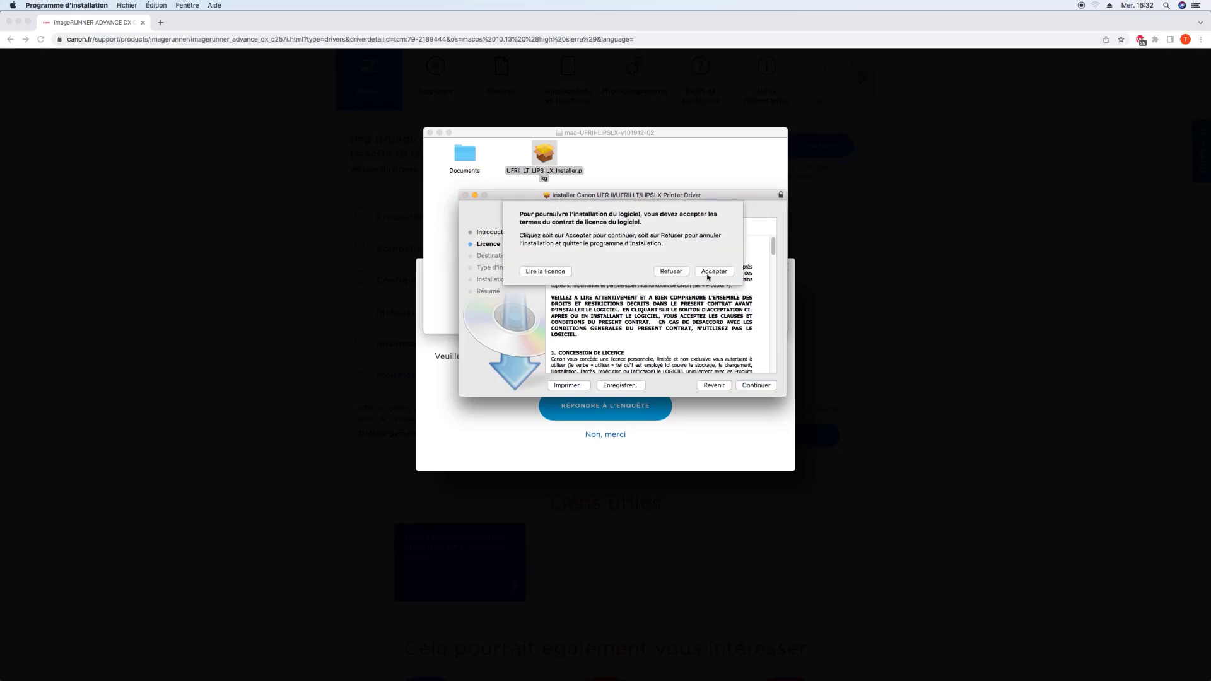
click(707, 278)
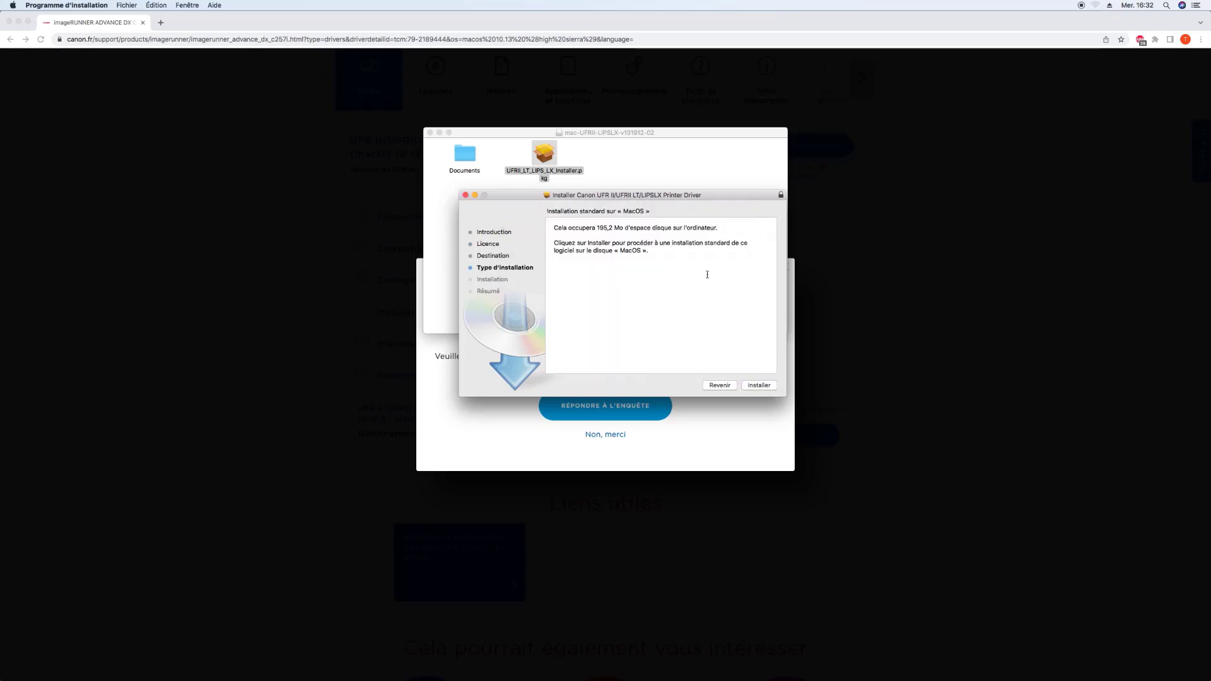
click(759, 385)
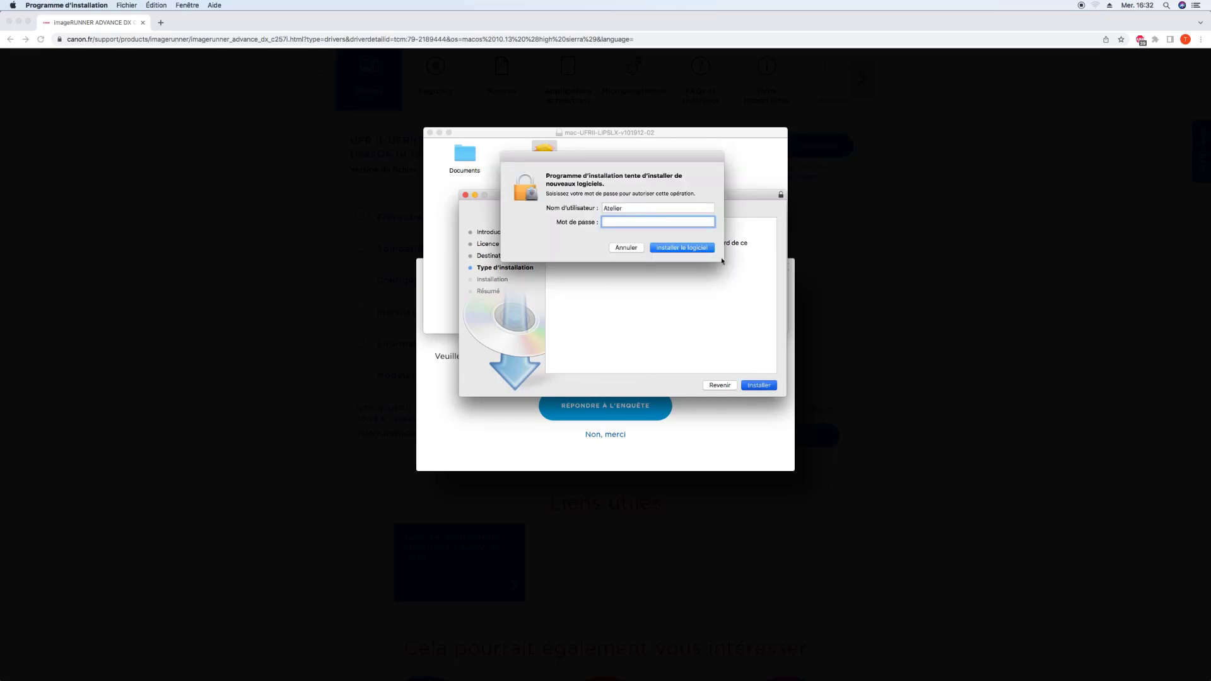
text(*******)
click(696, 248)
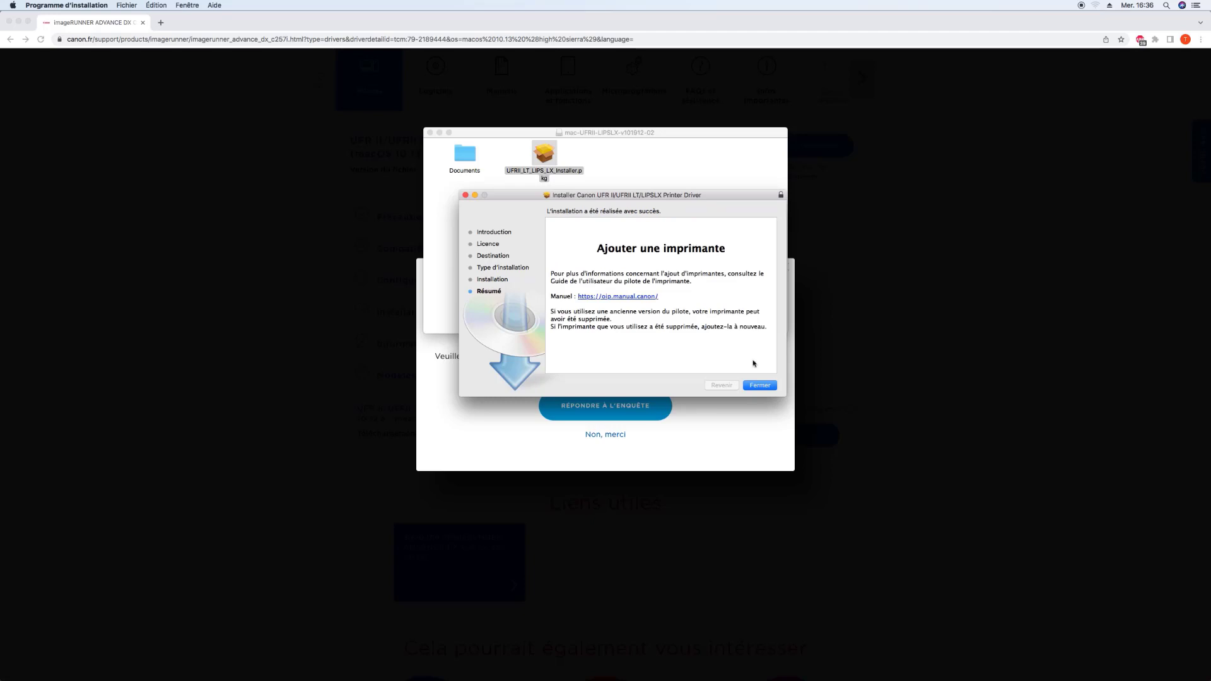
Close the completed installer, move it to the trash, and close the disk image window.
click(760, 386)
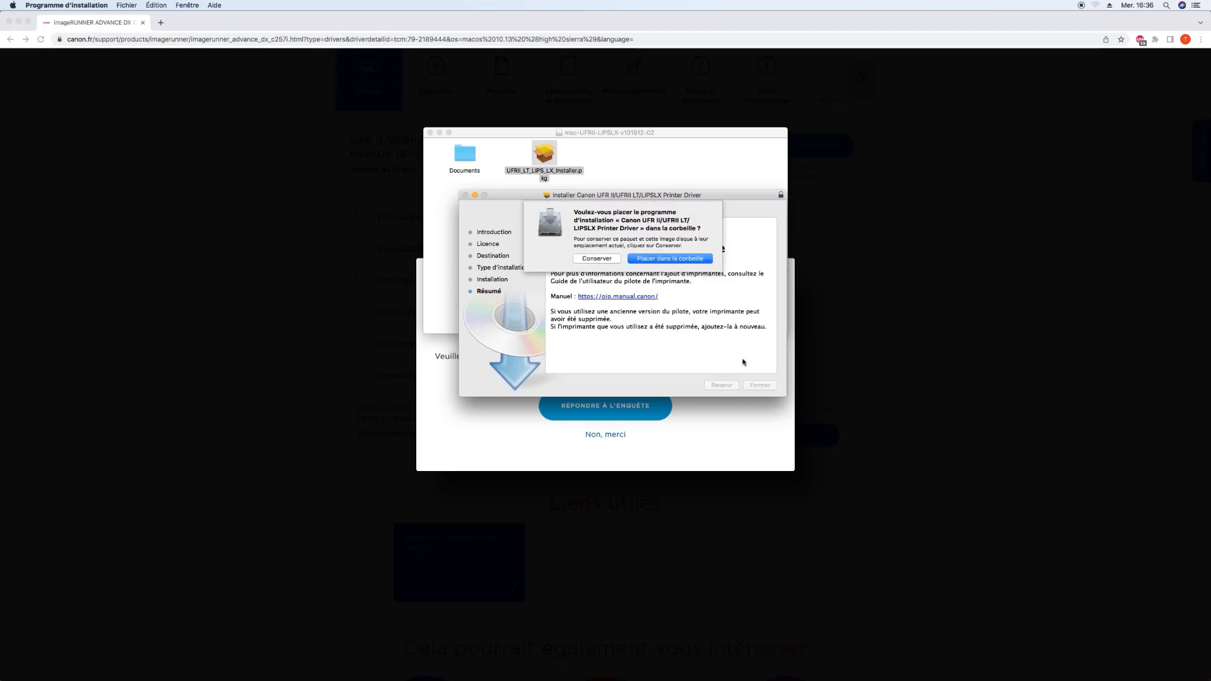
click(707, 259)
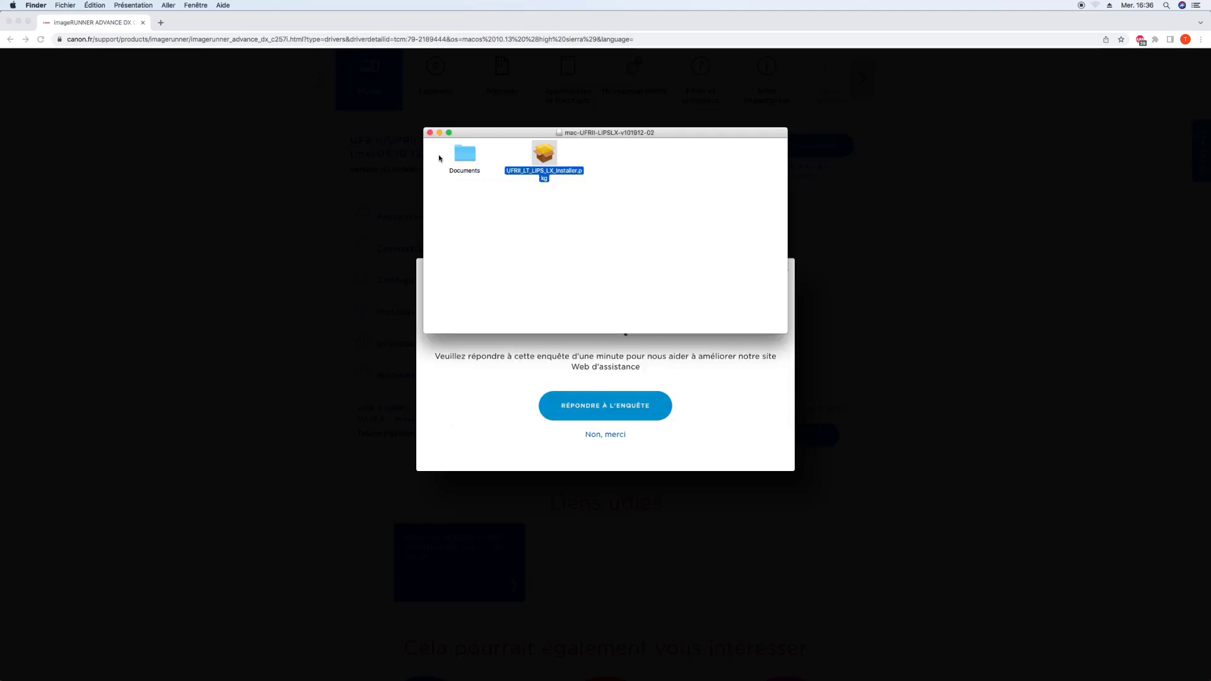
click(430, 133)
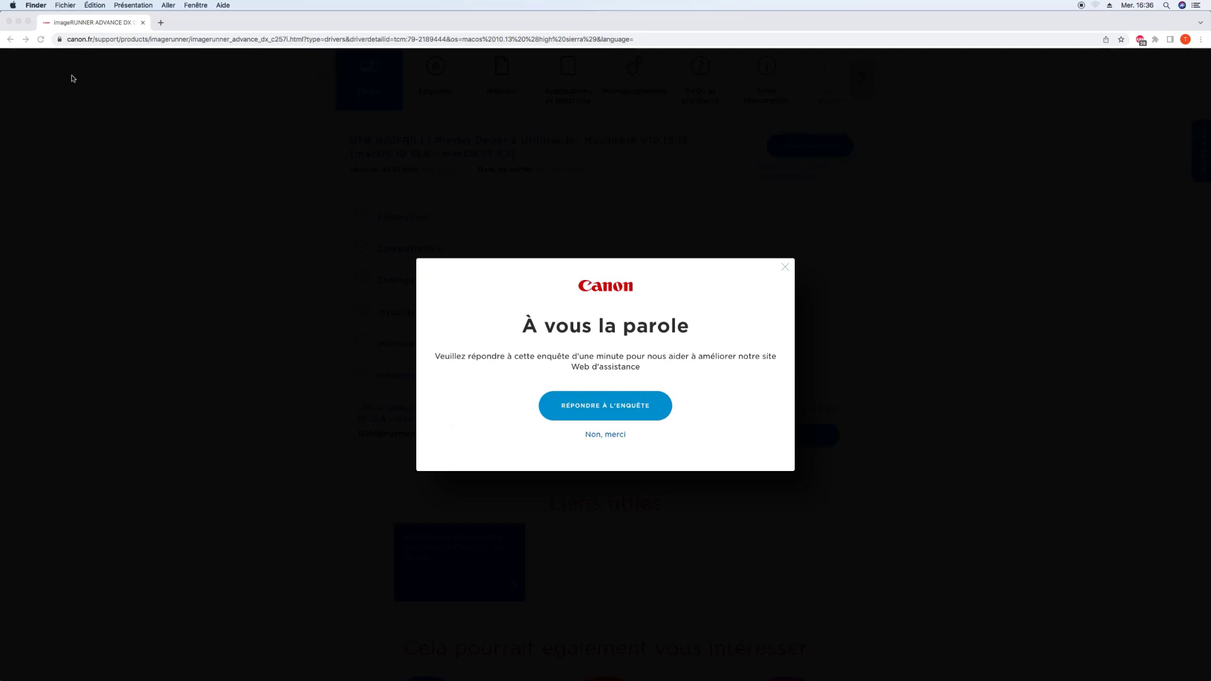
Open Imprimantes et scanners in Préférences Système and start adding a printer.
click(13, 6)
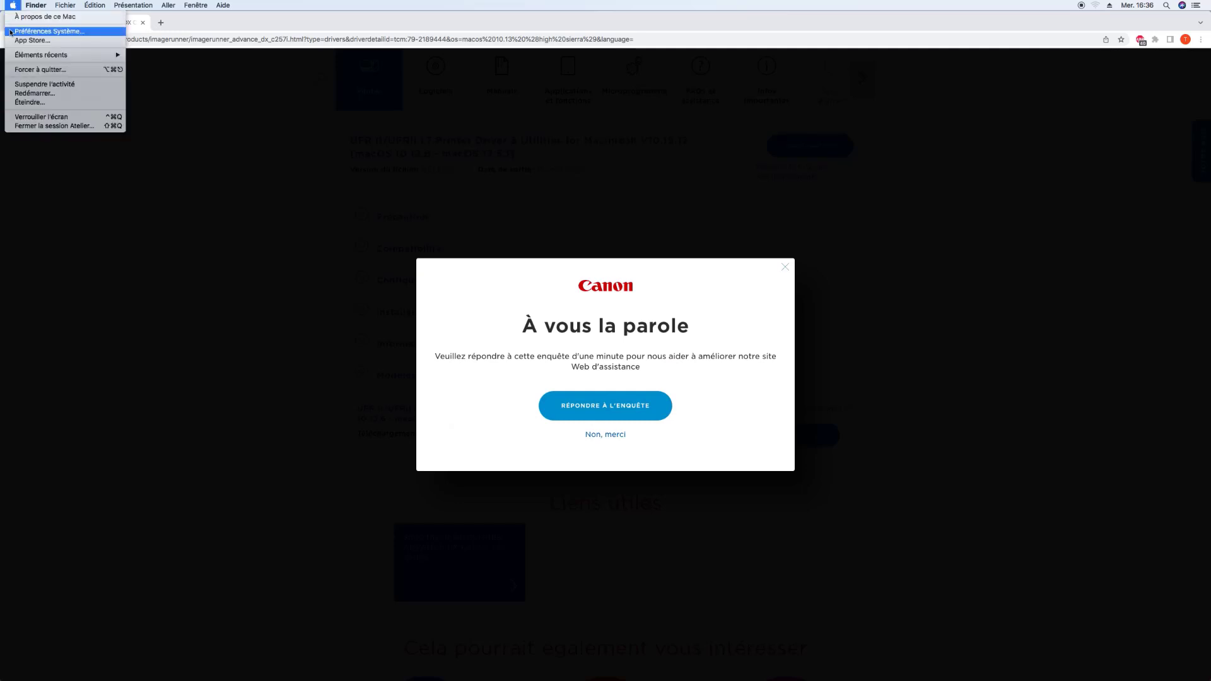
click(10, 31)
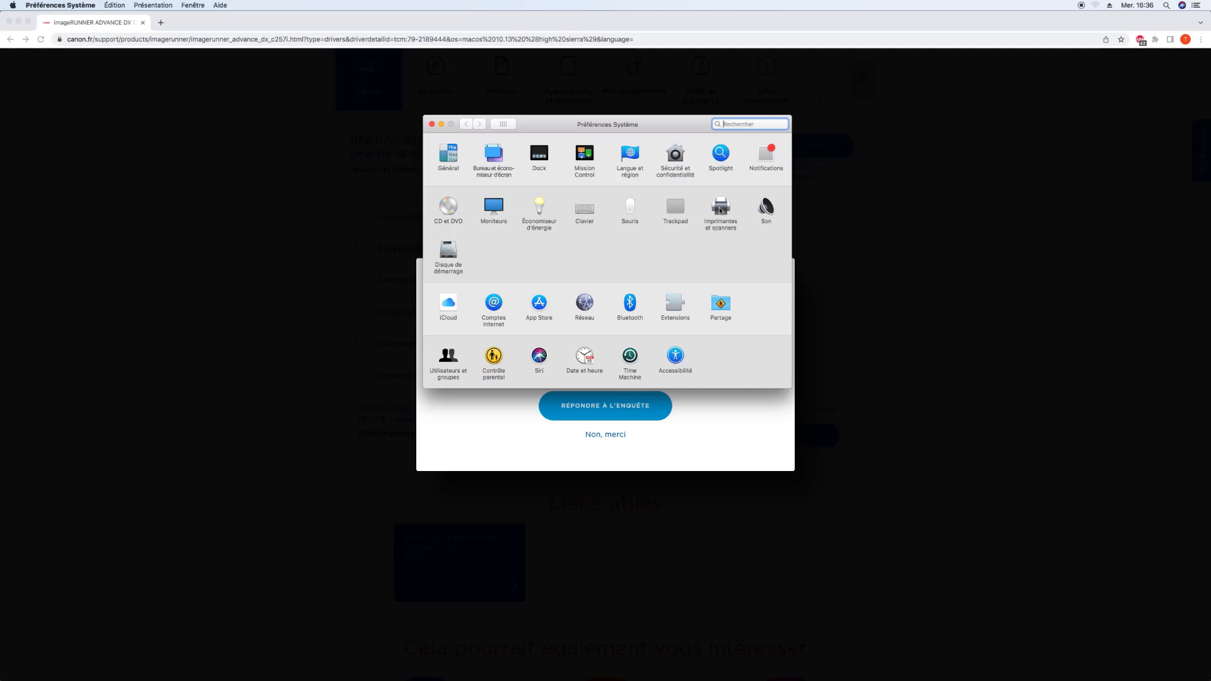
click(720, 210)
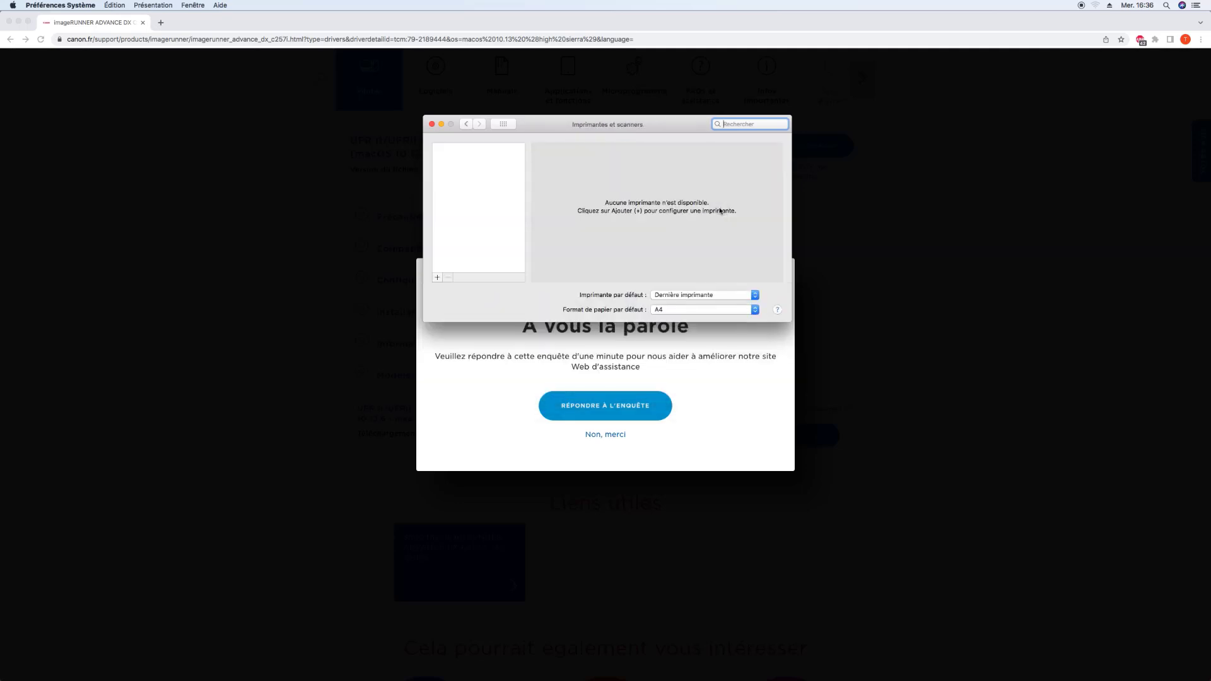
click(437, 279)
click(436, 278)
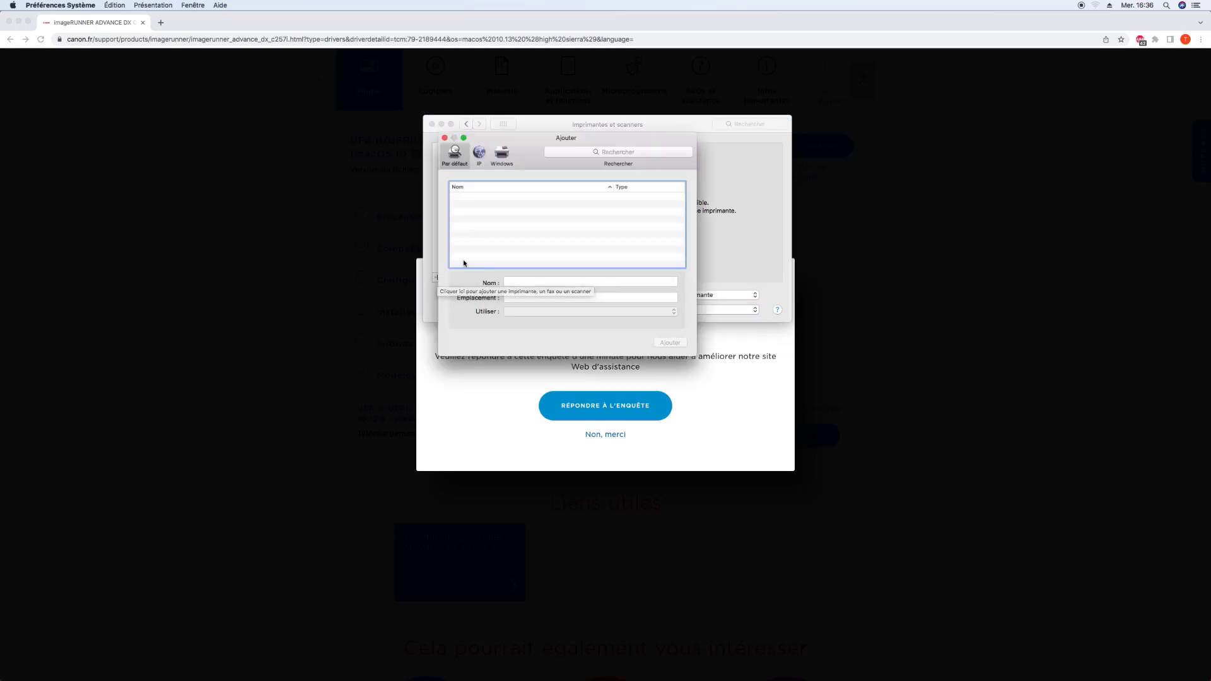
Configure an IP printer with the address 192.168.1.24 and the name Canon C257i.
click(479, 157)
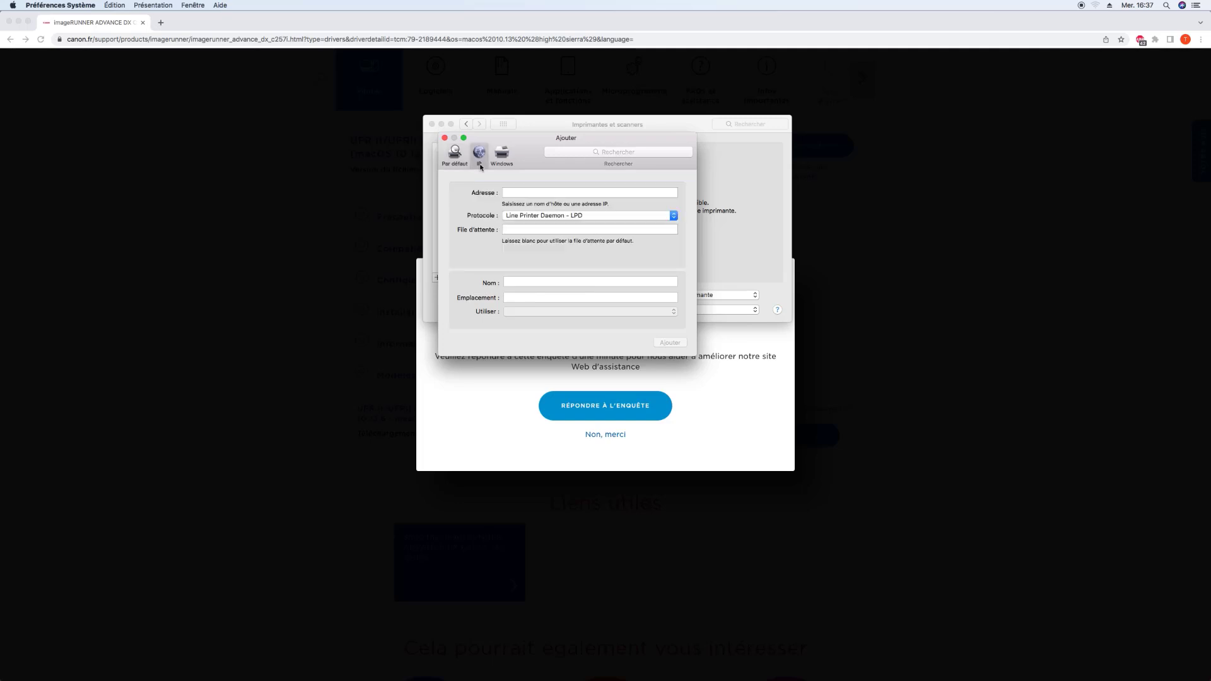
click(513, 193)
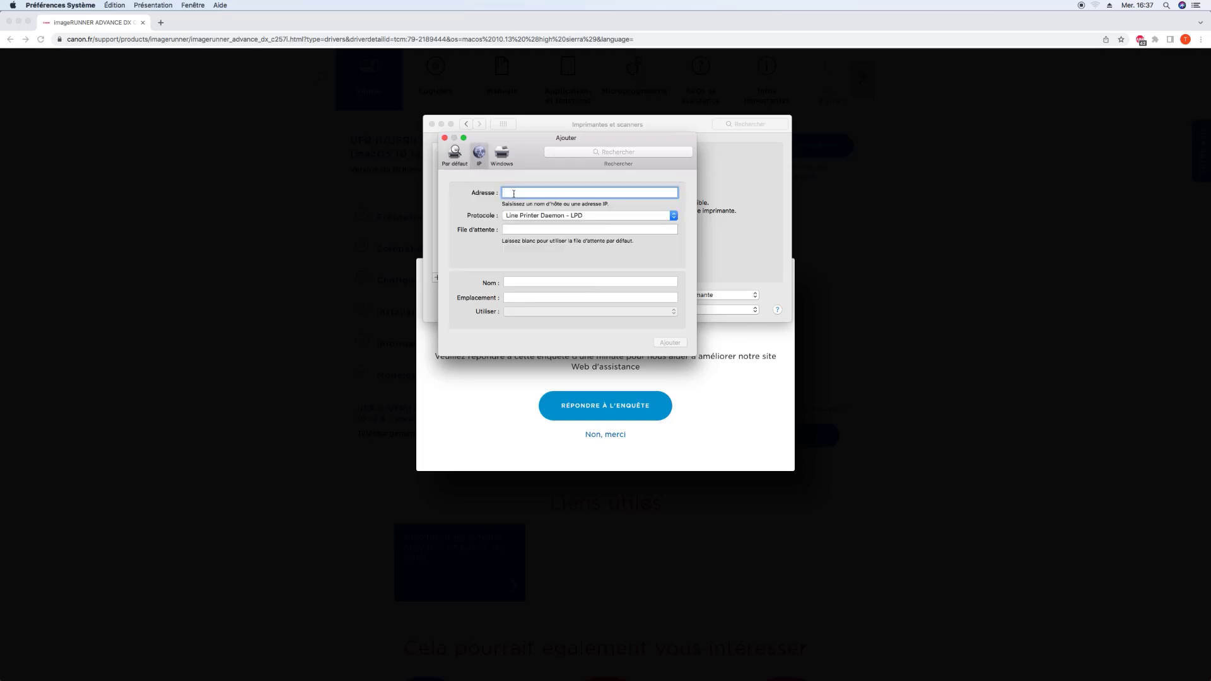
text(192.168.1.24)
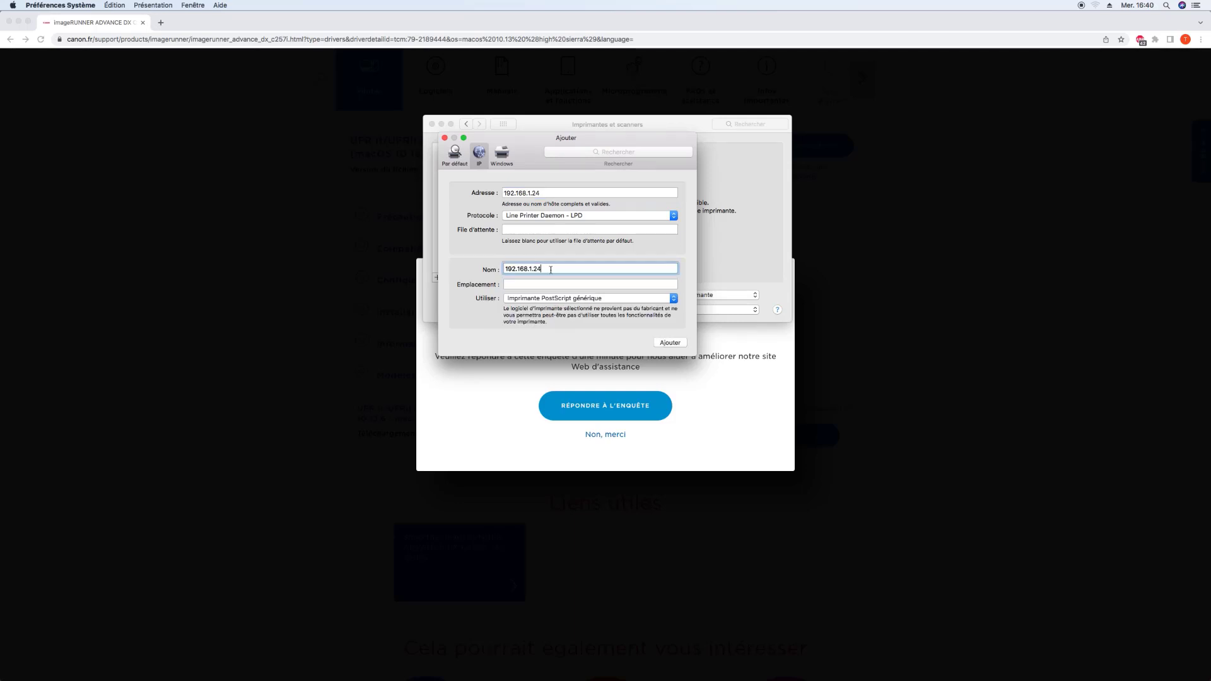
drag(543, 268, 471, 265)
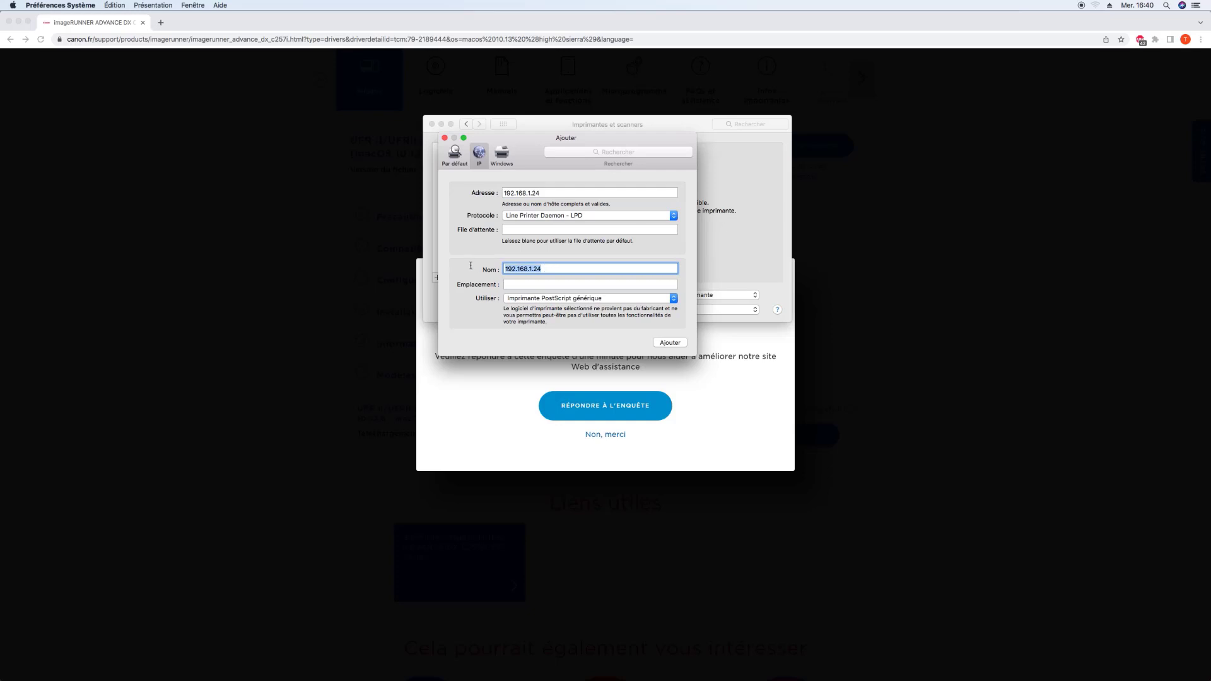
text(Canon C257i)
Filter the printer software by c257, choose Canon iR-ADV C257/357 as the driver, and add the printer.
click(674, 304)
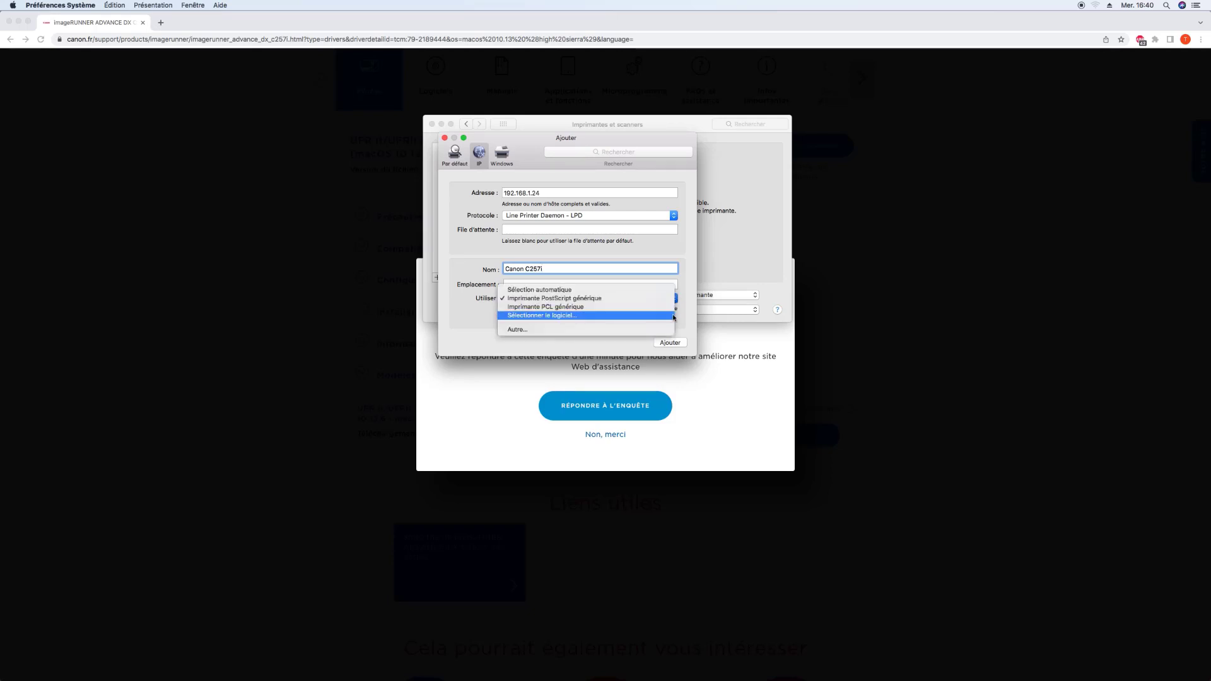
click(667, 319)
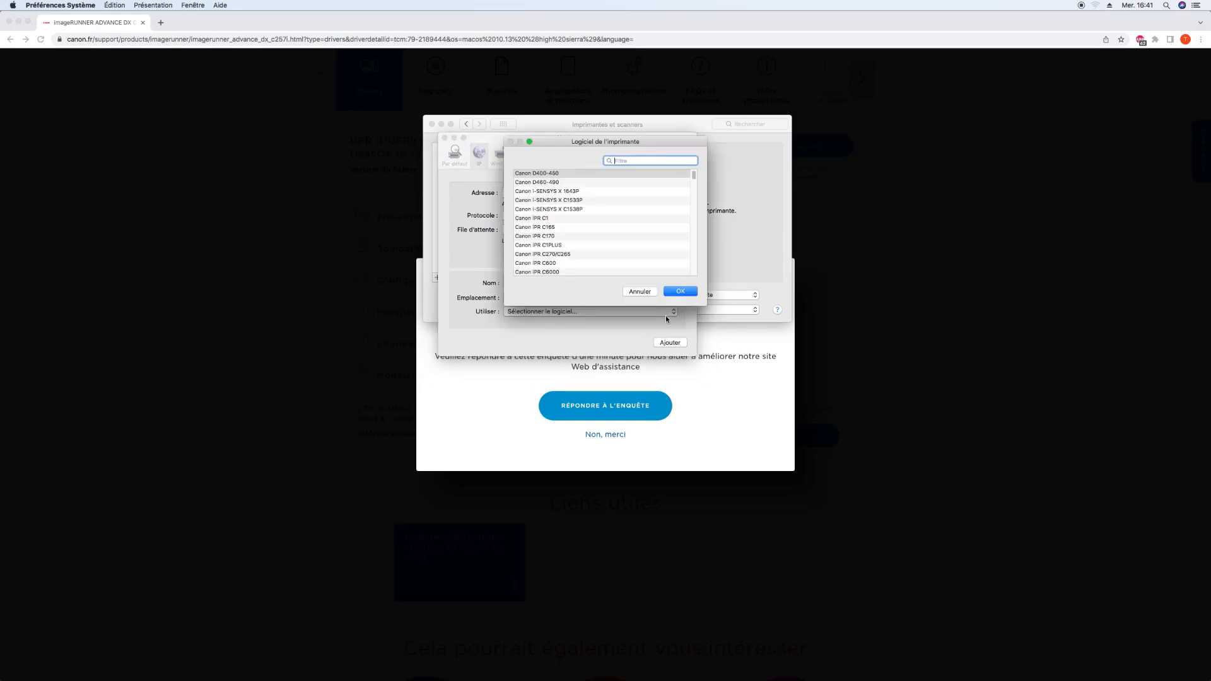
text(c257)
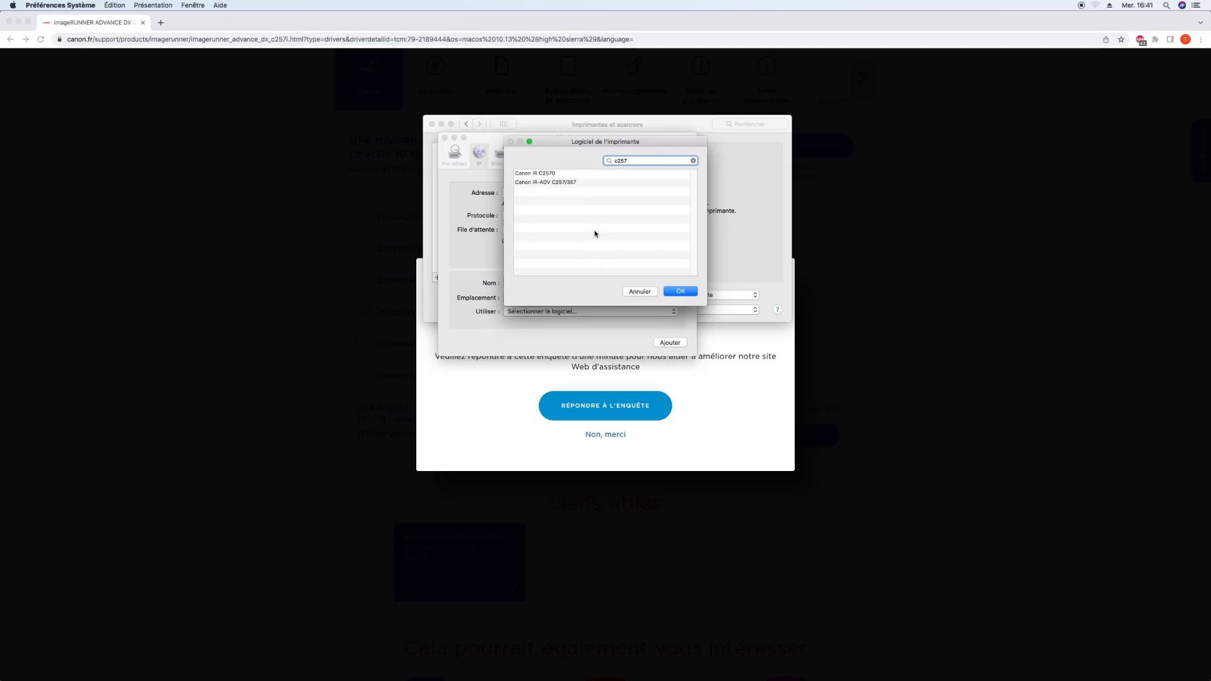
click(560, 183)
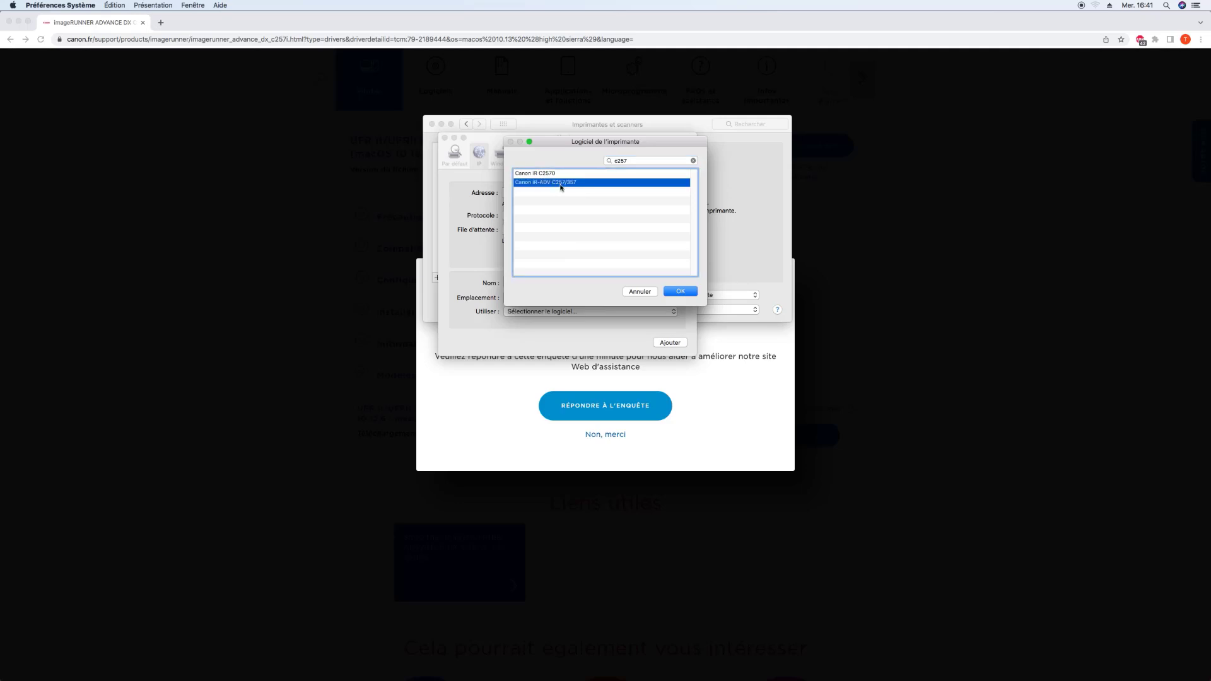
click(669, 294)
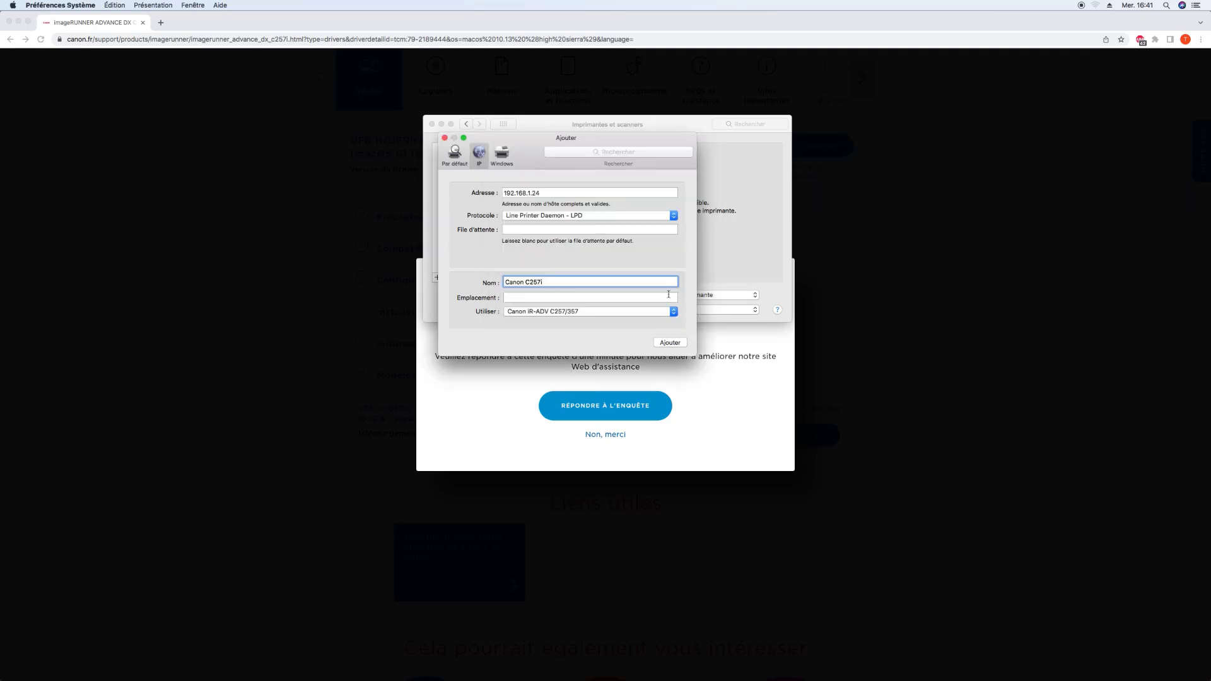
click(658, 346)
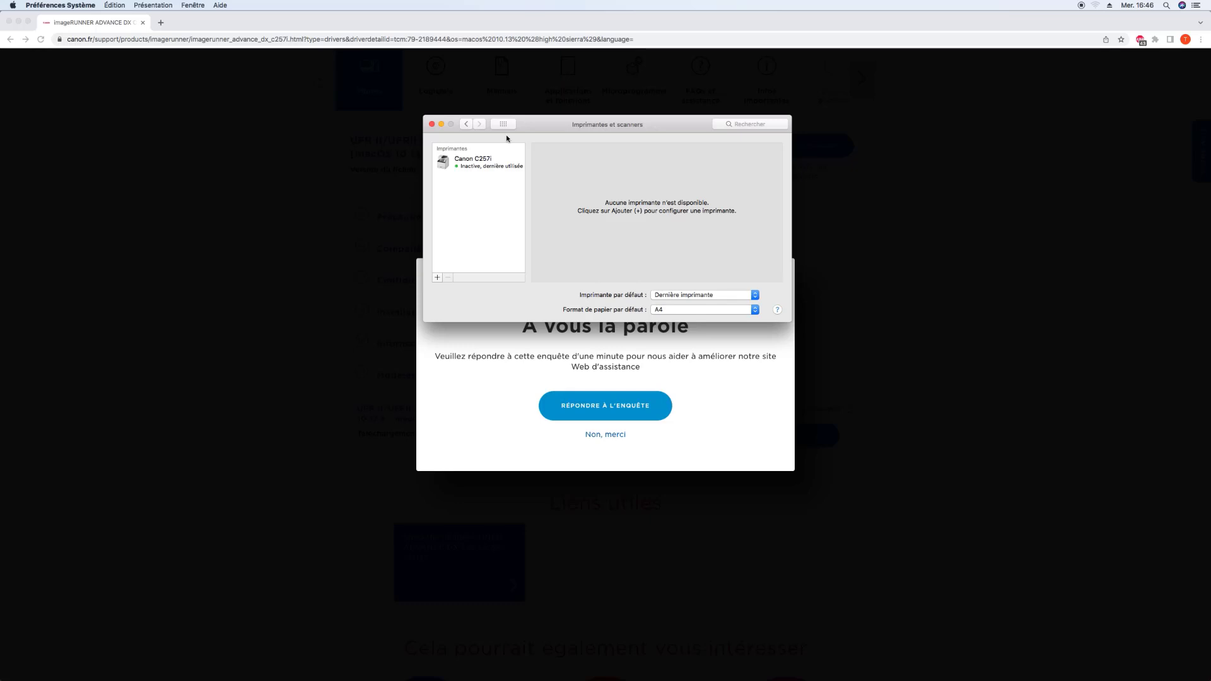
Open the context options of the Canon C257i in the printer list.
right_click(478, 163)
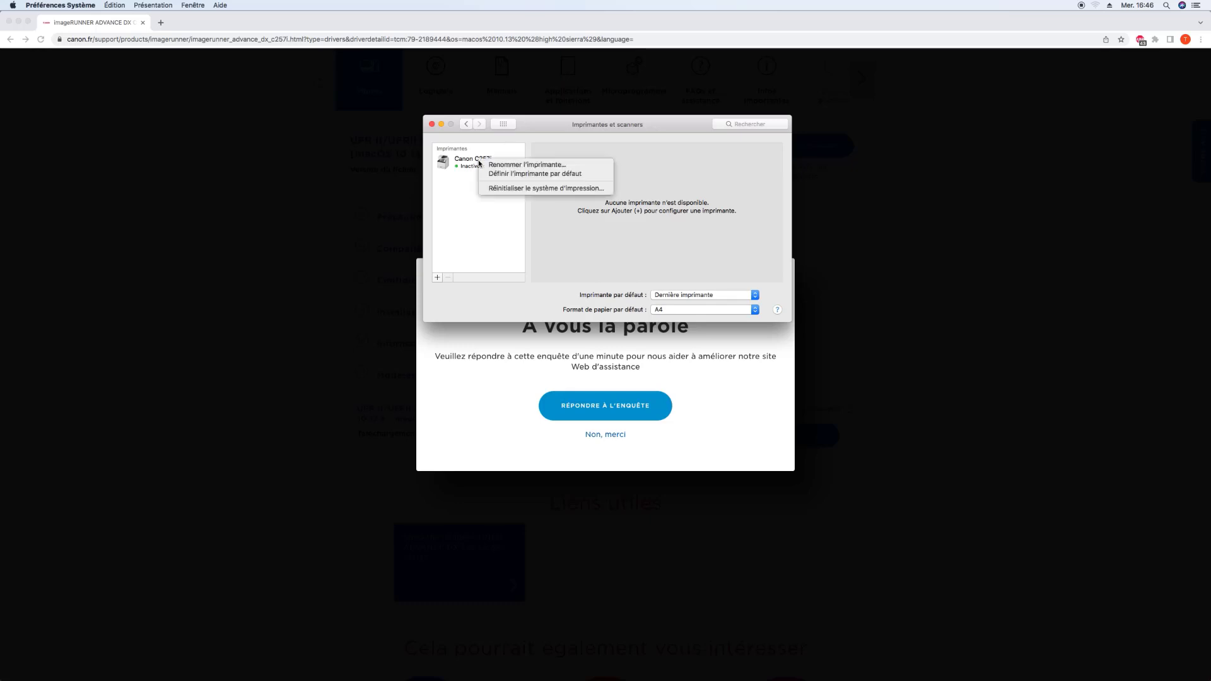